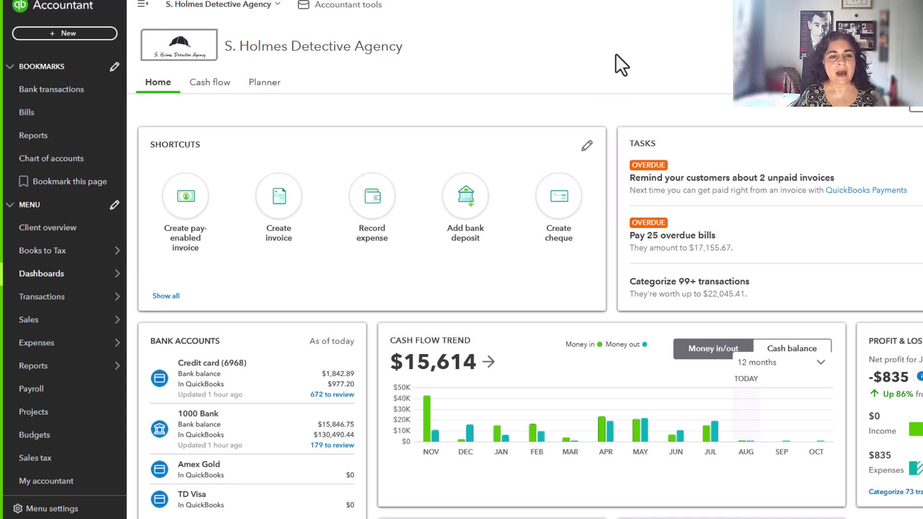
- Open Sales tax to see the $2,810.20 2023 GST/HST return and the filings list
{"action": "mouse_move", "coordinate": [54, 368]}
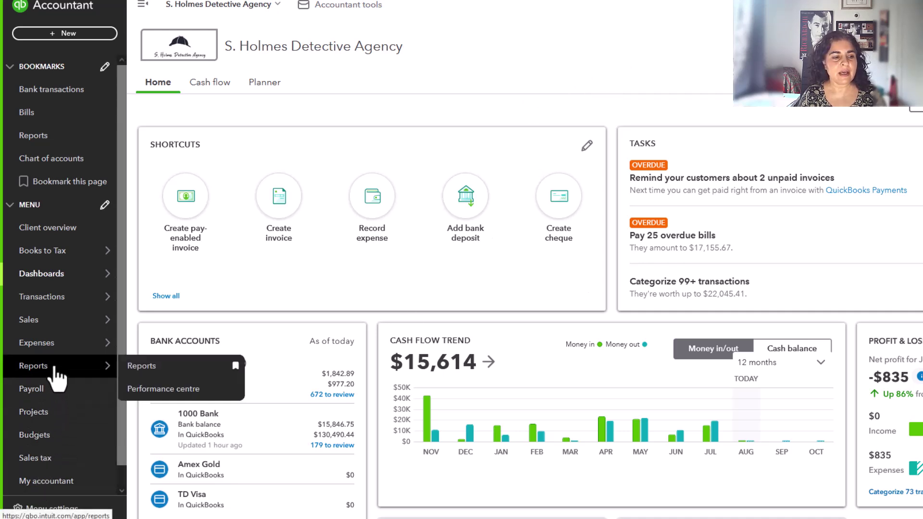
{"action": "left_click", "coordinate": [48, 462]}
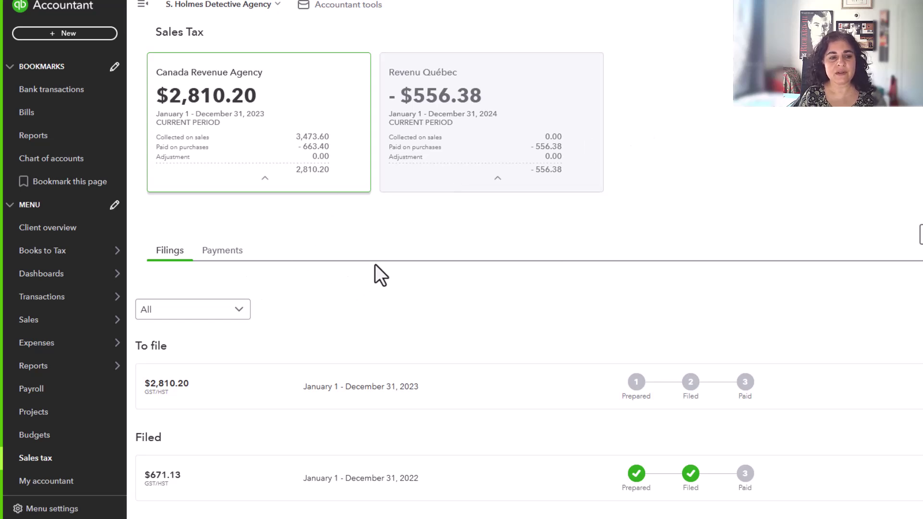
- Start a new Canada Revenue Agency instalment paid from the 1000 Bank account
{"action": "left_click", "coordinate": [228, 256]}
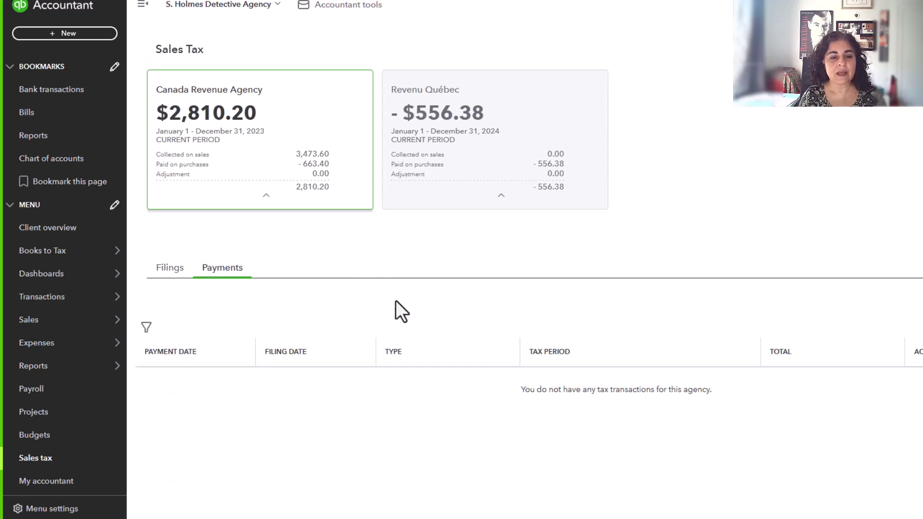
{"action": "left_click", "coordinate": [875, 257]}
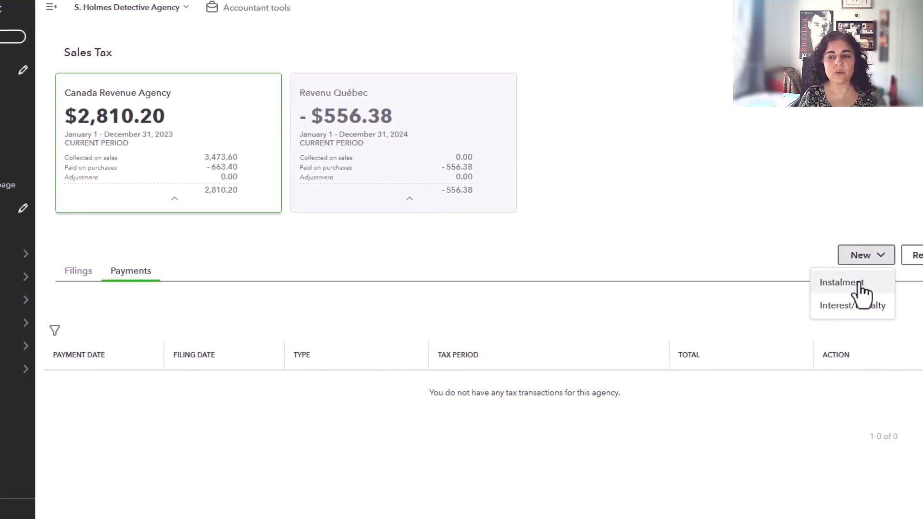
{"action": "left_click", "coordinate": [850, 287]}
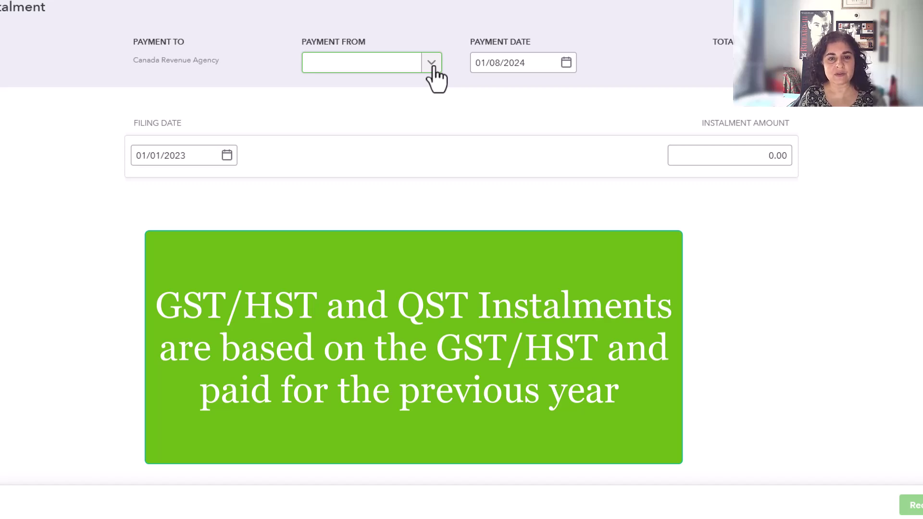
{"action": "left_click", "coordinate": [433, 66]}
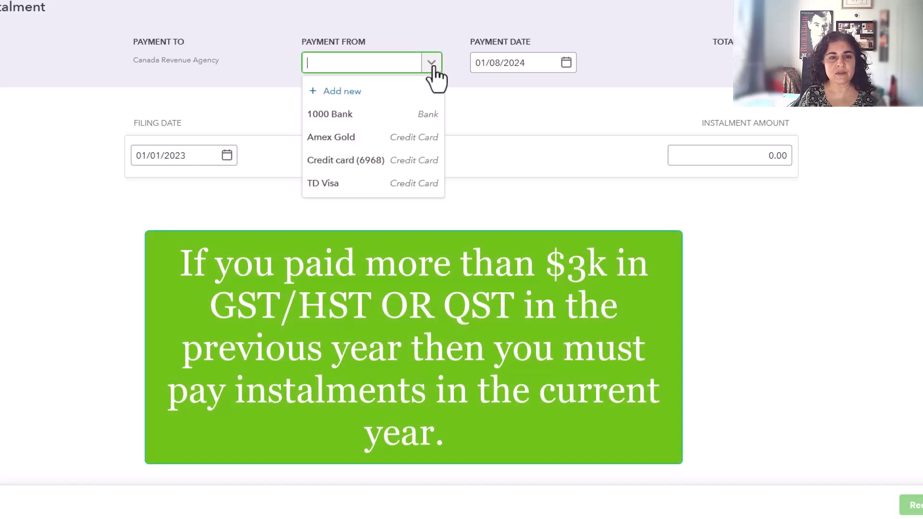
{"action": "left_click", "coordinate": [344, 117]}
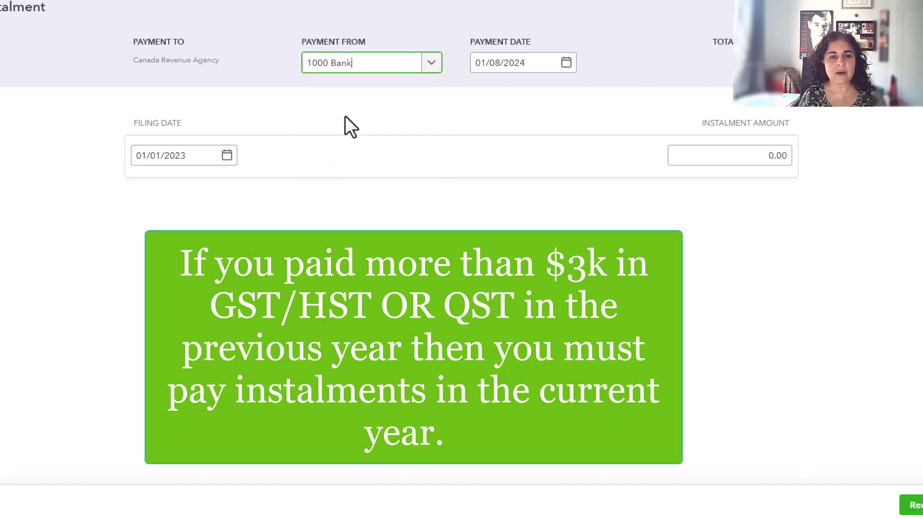
{"action": "left_click", "coordinate": [426, 67]}
{"action": "left_click", "coordinate": [427, 66]}
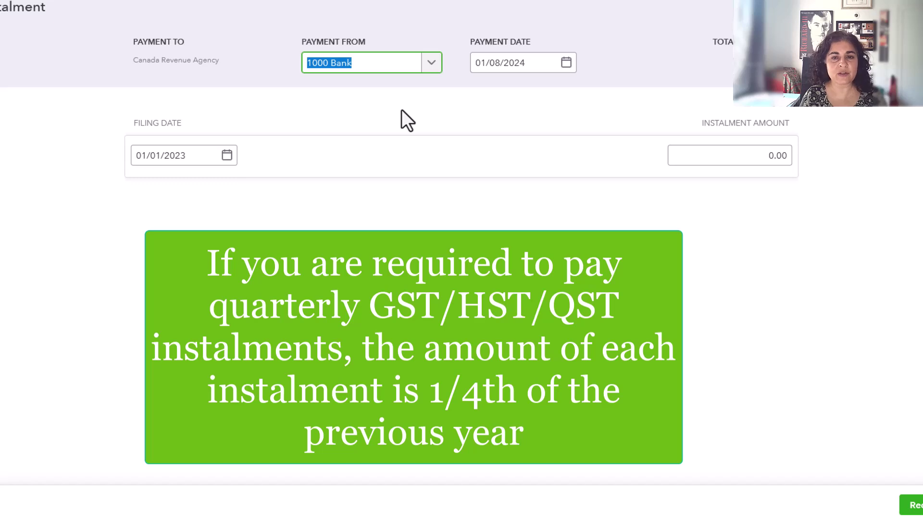
- Set the instalment's payment date back to 30/04/2023
{"action": "left_click", "coordinate": [567, 66]}
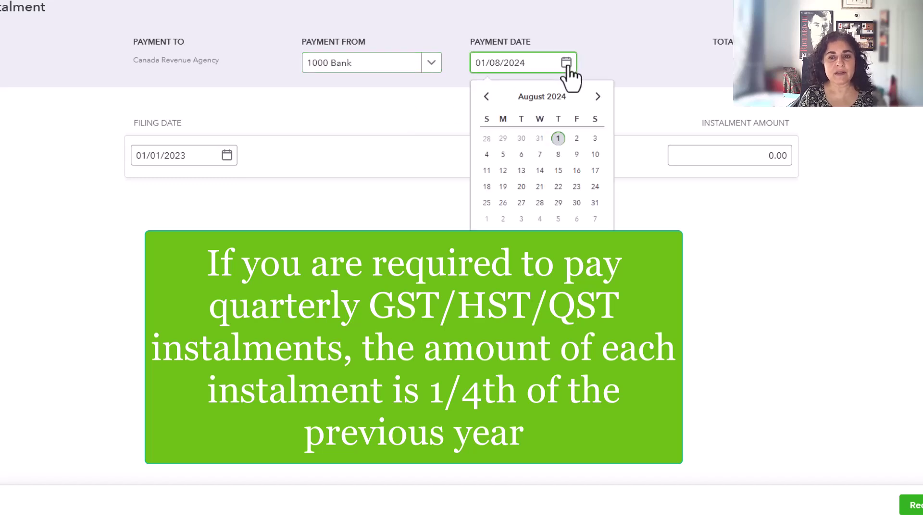
{"action": "left_click", "coordinate": [486, 97]}
{"action": "left_click", "coordinate": [486, 97]}
{"action": "left_click", "coordinate": [486, 97]}
{"action": "left_click", "coordinate": [486, 97]}
{"action": "double_click", "coordinate": [486, 97]}
{"action": "double_click", "coordinate": [486, 96]}
{"action": "left_click", "coordinate": [486, 96]}
{"action": "double_click", "coordinate": [486, 96]}
{"action": "double_click", "coordinate": [486, 97]}
{"action": "left_click", "coordinate": [486, 97]}
{"action": "left_click", "coordinate": [486, 97]}
{"action": "left_click", "coordinate": [486, 96]}
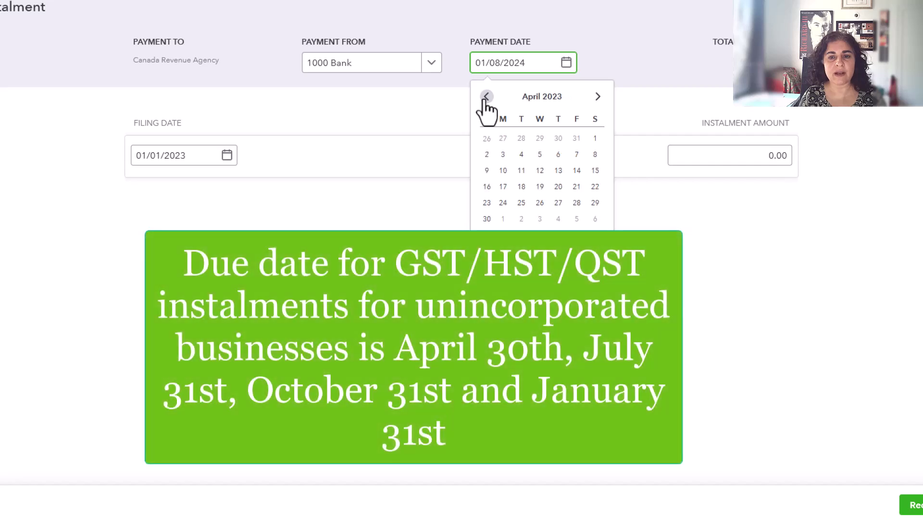
{"action": "left_click", "coordinate": [486, 219]}
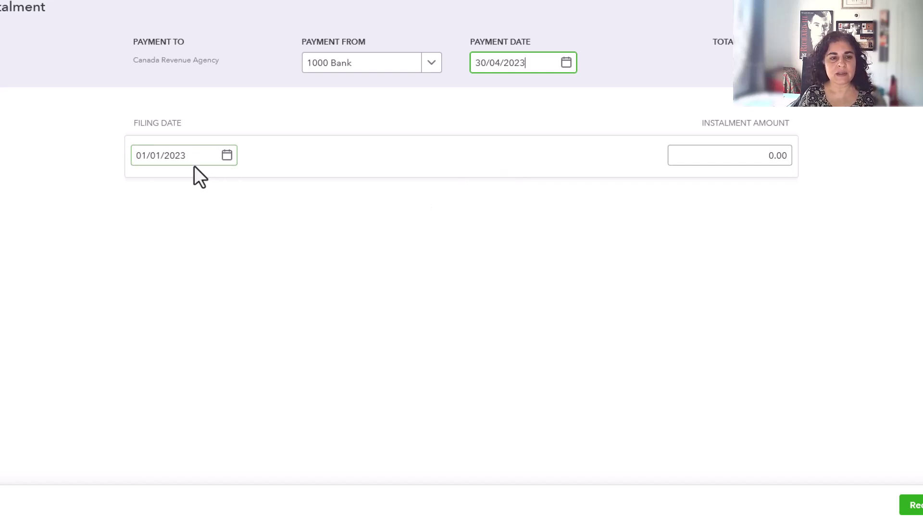
- Keep filing date 01/01/2023, enter a 750 instalment amount, and save it
{"action": "left_click", "coordinate": [227, 156]}
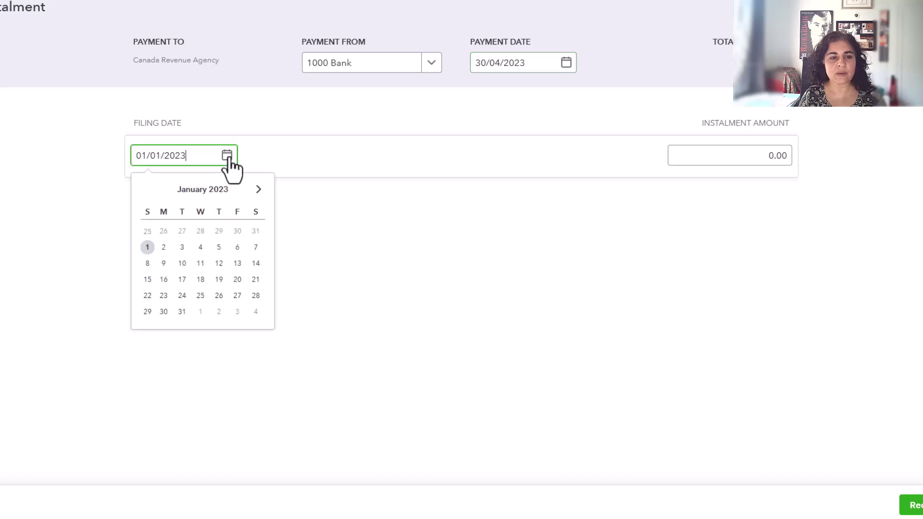
{"action": "left_click", "coordinate": [227, 156]}
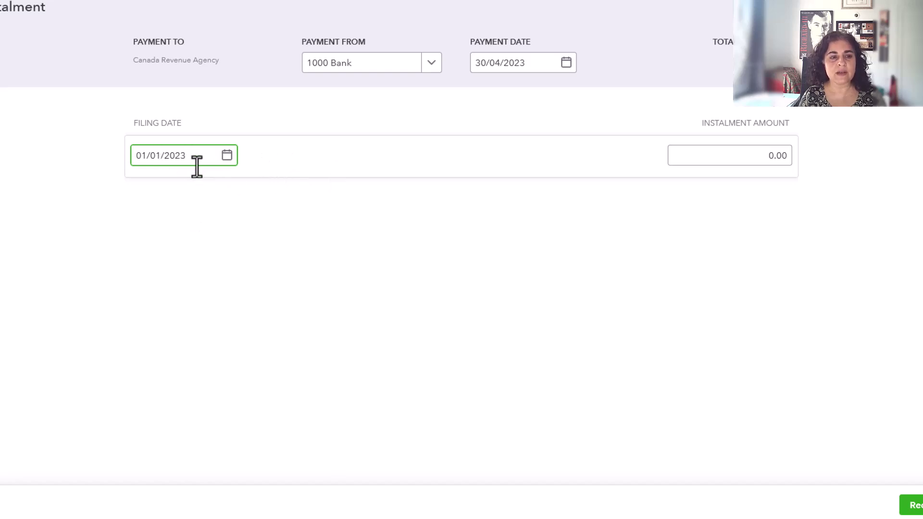
{"action": "left_click", "coordinate": [763, 156]}
{"action": "left_click_drag", "start_coordinate": [763, 156], "coordinate": [816, 150]}
{"action": "type", "text": "750"}
{"action": "key", "text": "Tab"}
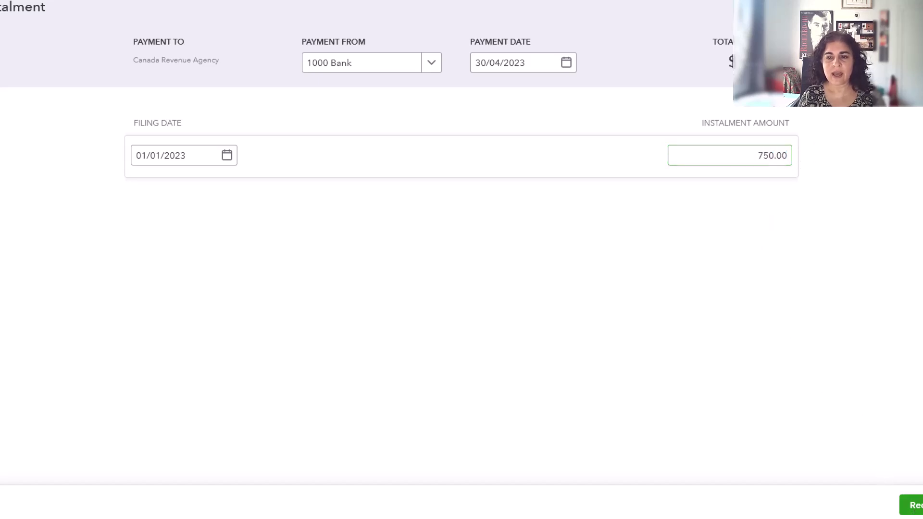
{"action": "left_click", "coordinate": [908, 505]}
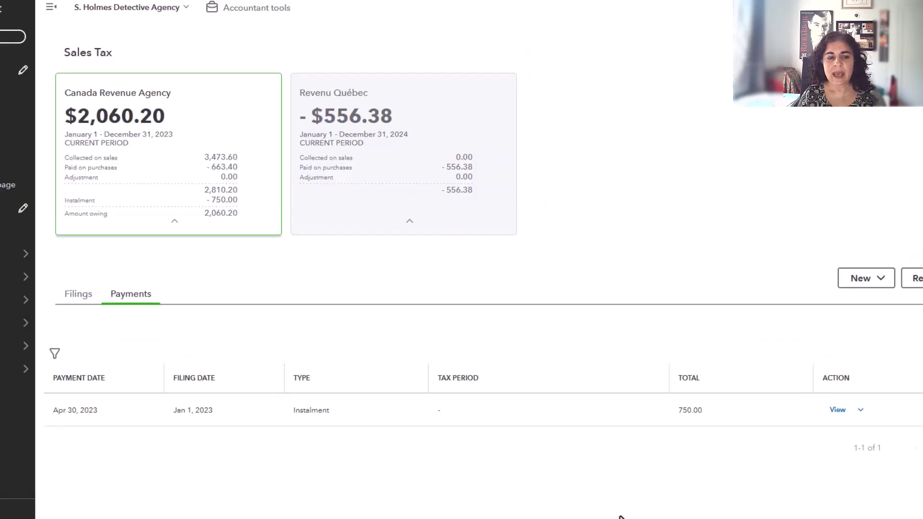
- Preview the GST/HST return to confirm Line 110 shows the $750.00 instalment, then close it
{"action": "left_click", "coordinate": [70, 297]}
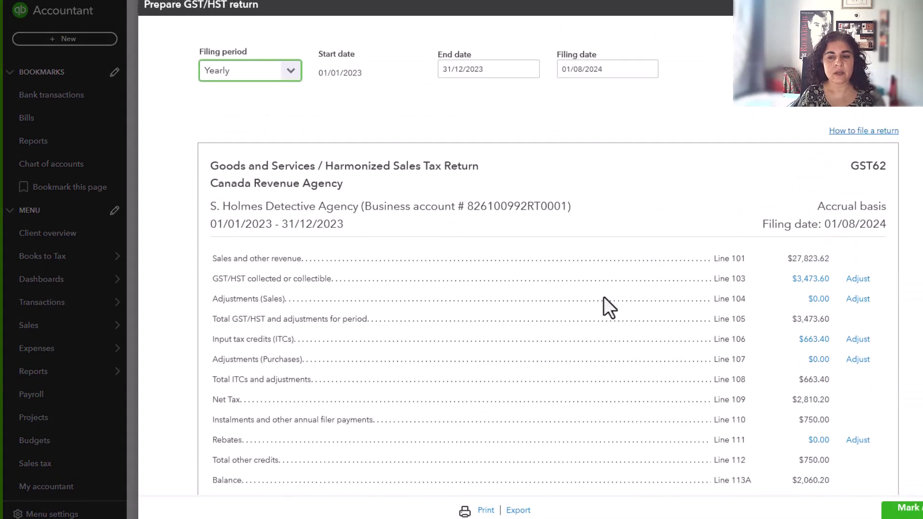
{"action": "scroll", "coordinate": [589, 308], "scroll_direction": "down", "scroll_amount": 2}
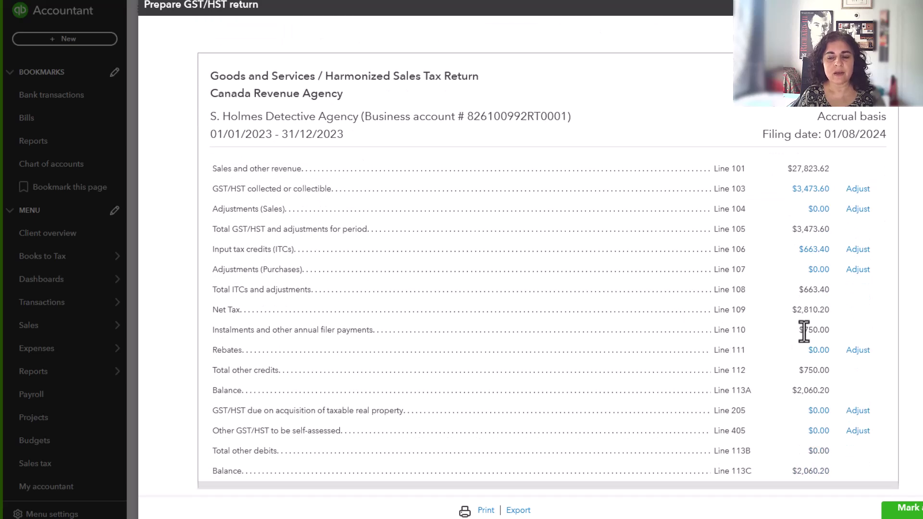
{"action": "left_click_drag", "start_coordinate": [803, 331], "coordinate": [830, 336]}
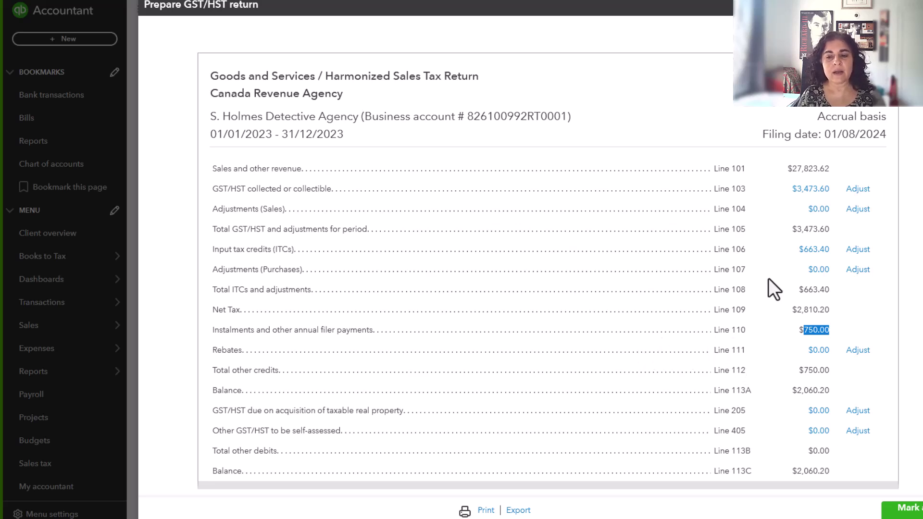
{"action": "left_click", "coordinate": [731, 171]}
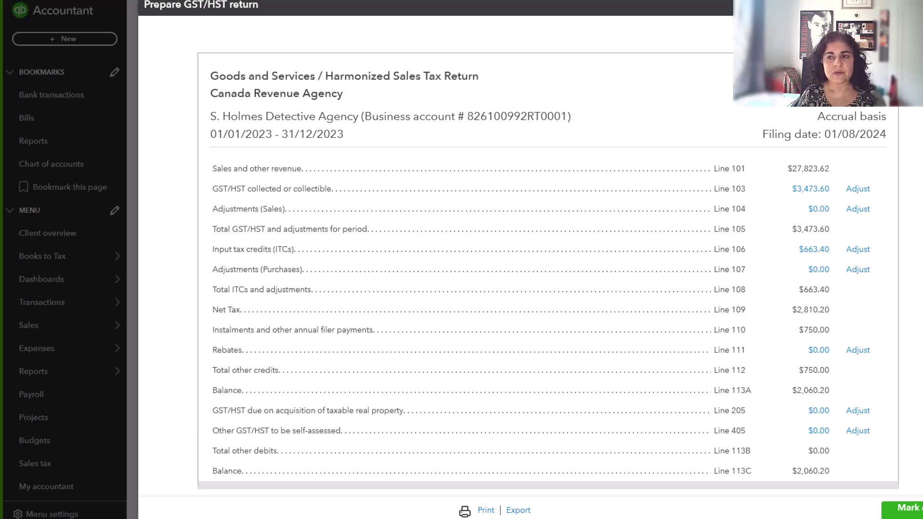
{"action": "key", "text": "Escape"}
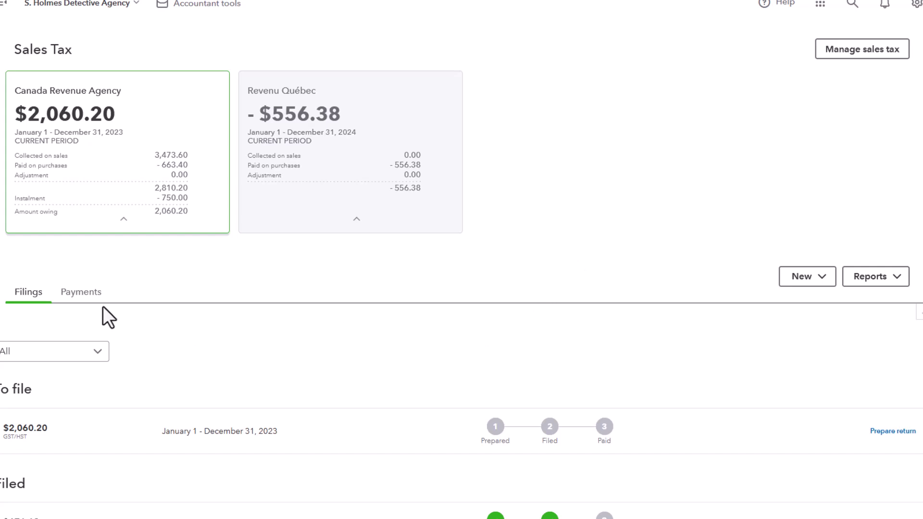
- Run the last-fiscal-year Balance Sheet to confirm GST/HST Suspense is -750.00, then return to Sales Tax
{"action": "left_click", "coordinate": [86, 296]}
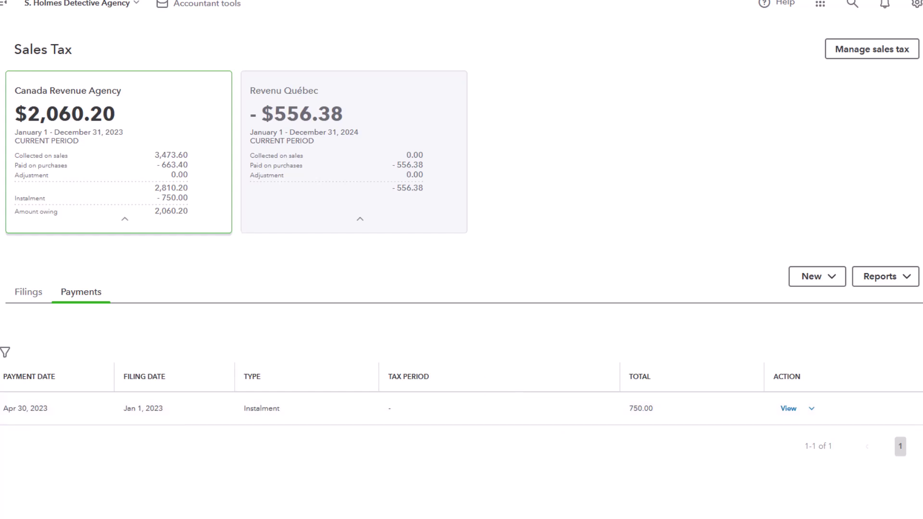
{"action": "mouse_move", "coordinate": [2, 387]}
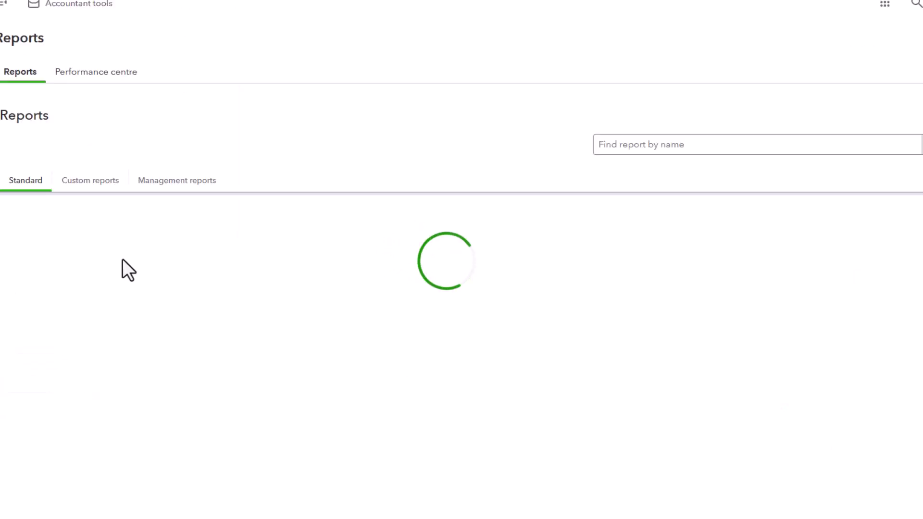
{"action": "left_click", "coordinate": [56, 291]}
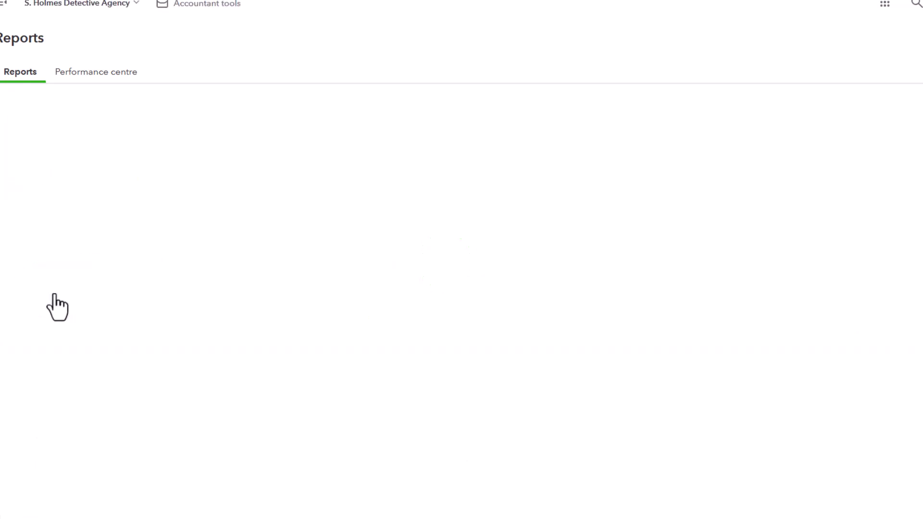
{"action": "scroll", "coordinate": [72, 251], "scroll_direction": "down", "scroll_amount": 5}
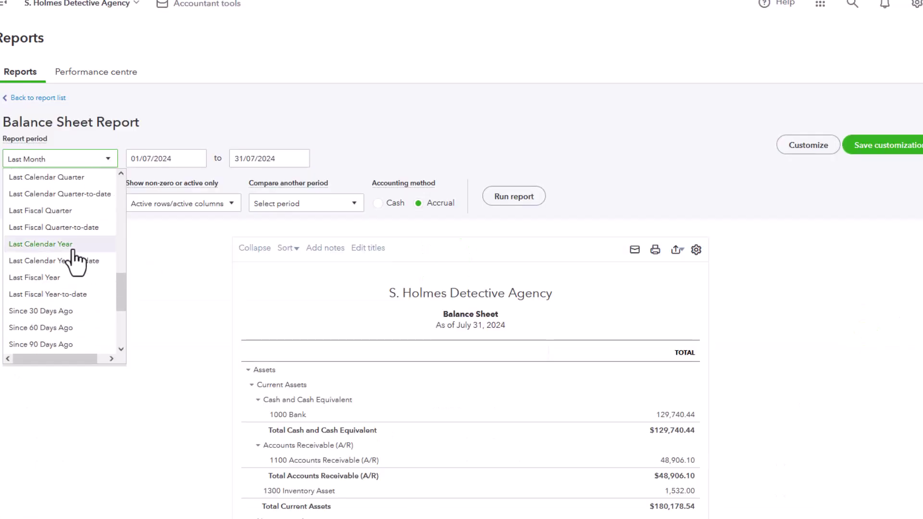
{"action": "left_click", "coordinate": [47, 283]}
{"action": "left_click", "coordinate": [510, 198]}
{"action": "scroll", "coordinate": [445, 295], "scroll_direction": "down", "scroll_amount": 8}
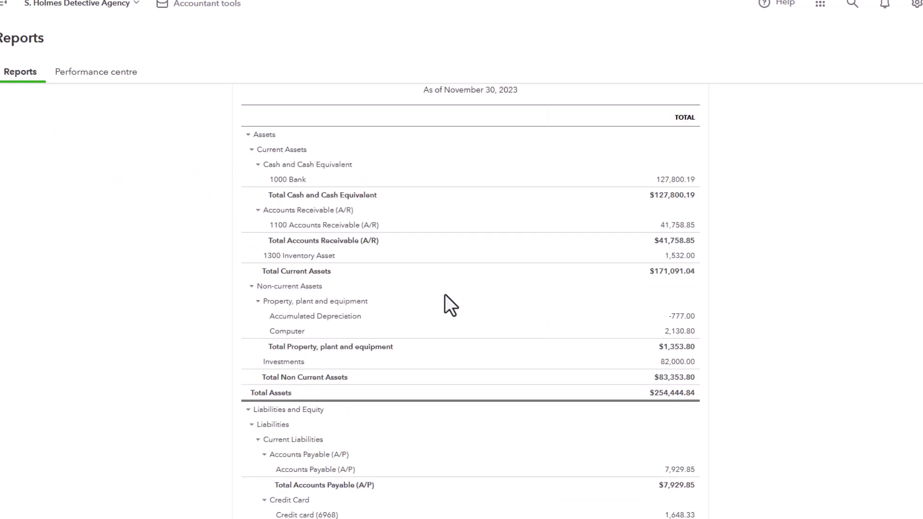
{"action": "scroll", "coordinate": [445, 294], "scroll_direction": "down", "scroll_amount": 1}
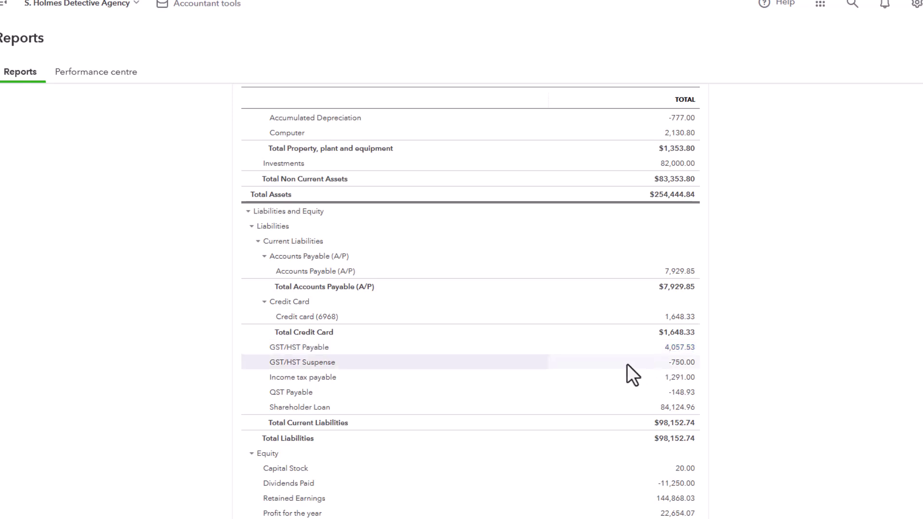
{"action": "left_click", "coordinate": [677, 363]}
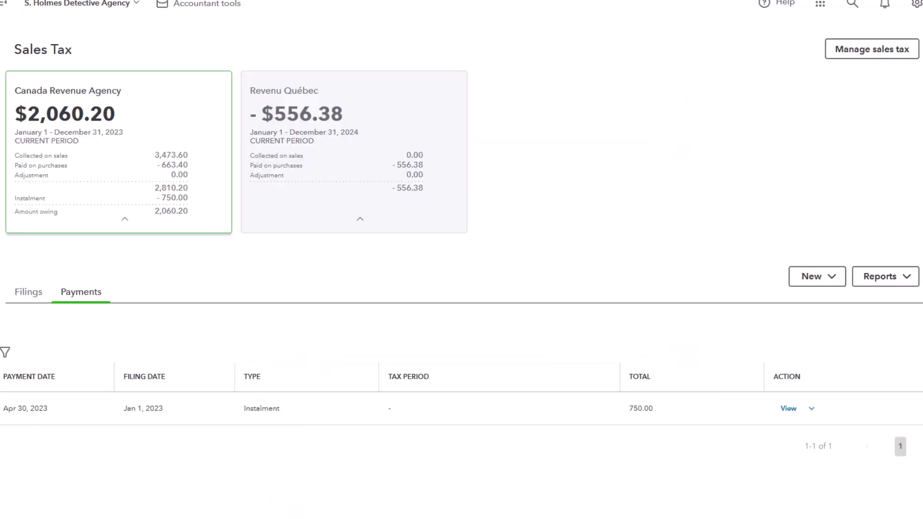
- Reopen and close the $2,060.20 GST/HST return preview from Filings
{"action": "left_click", "coordinate": [22, 298]}
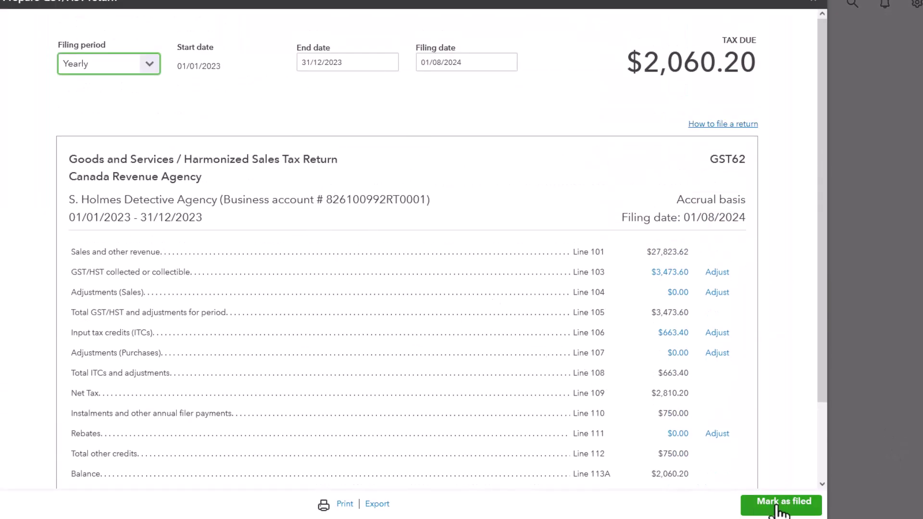
{"action": "left_click", "coordinate": [815, 8]}
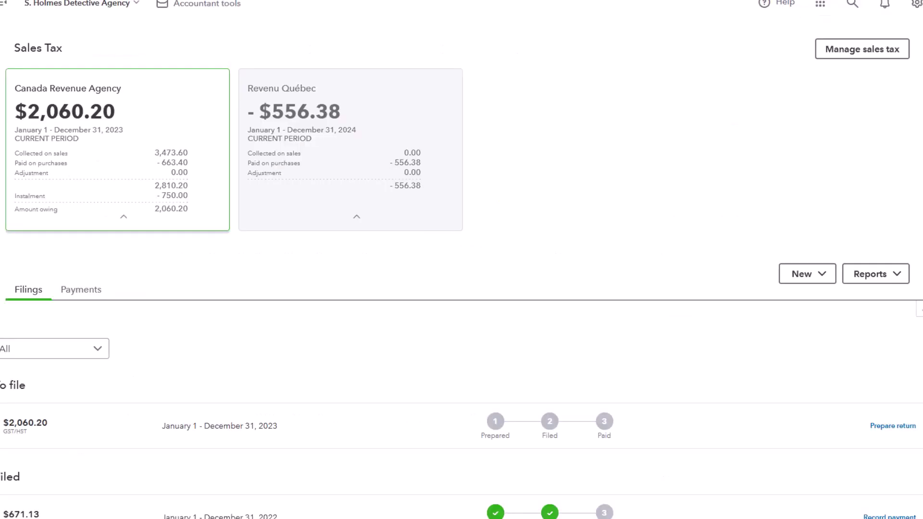